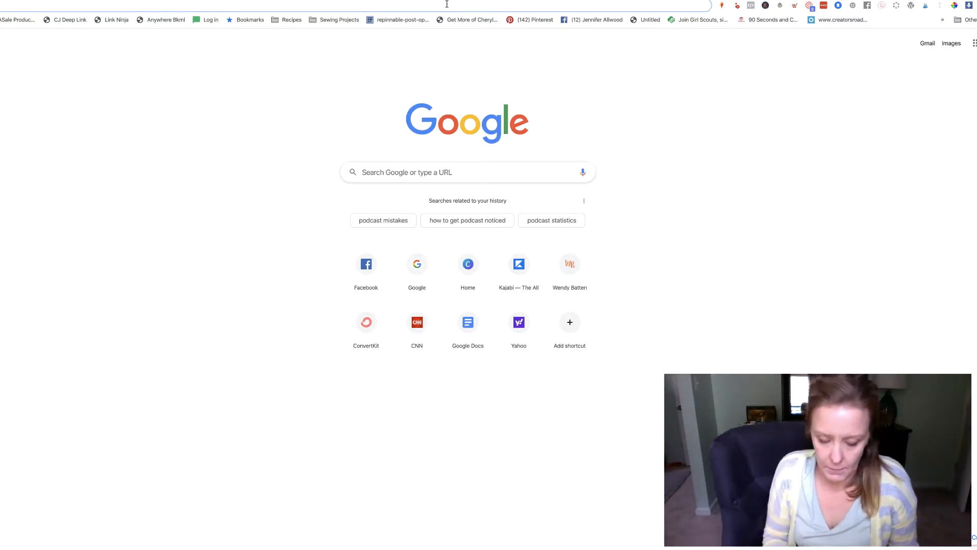
Step: Go to giphy.com and open the GIF maker
type("giphy.com")
key("Return")
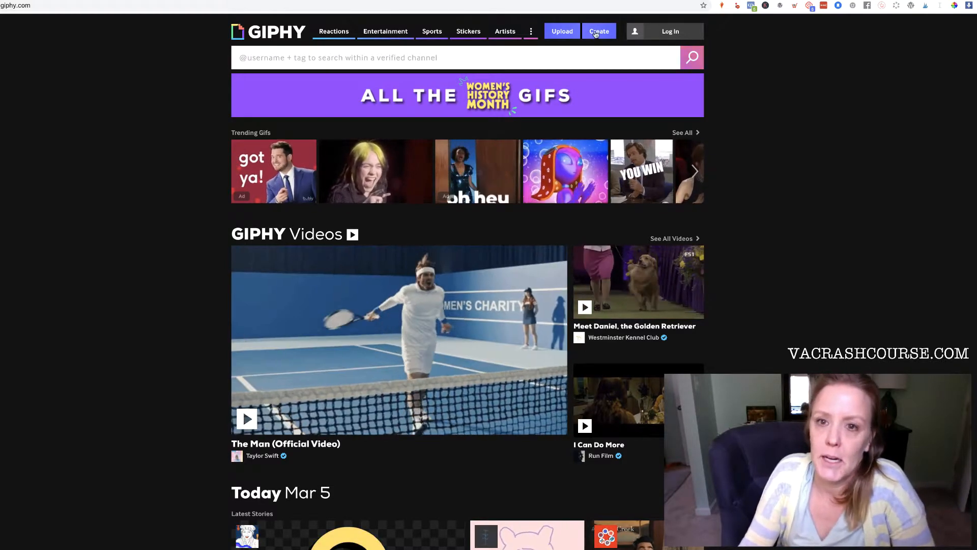
left_click(596, 32)
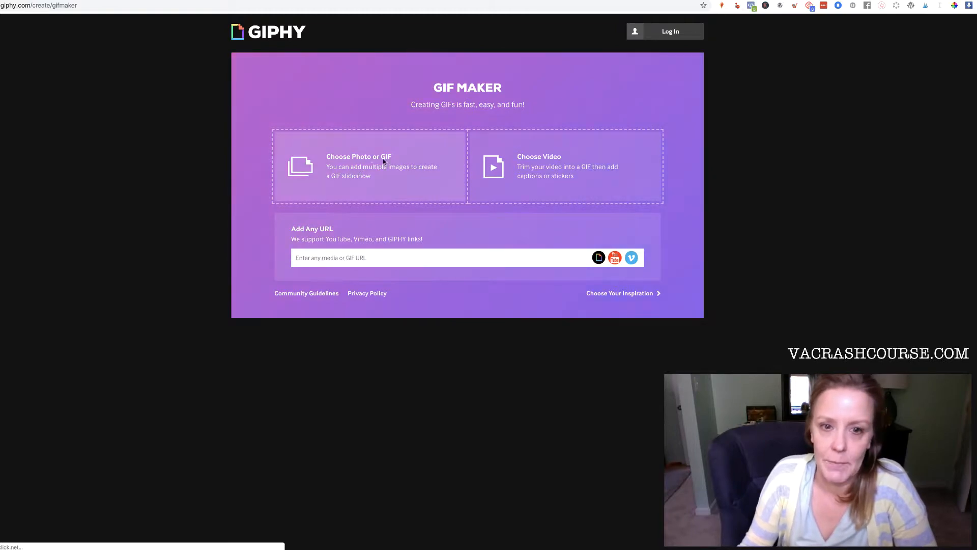
Step: Start choosing a video to upload and log in to GIPHY with Facebook when asked
left_click(558, 167)
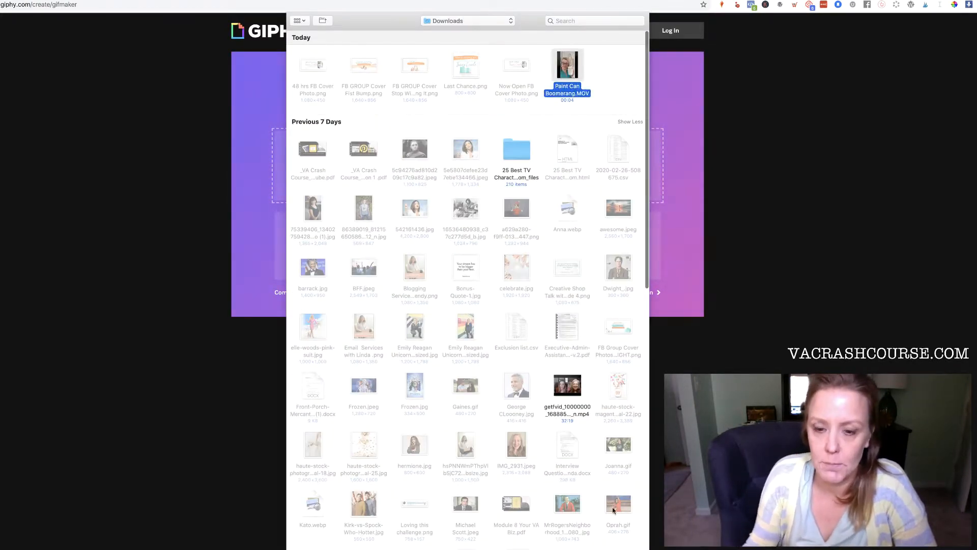
left_click(626, 548)
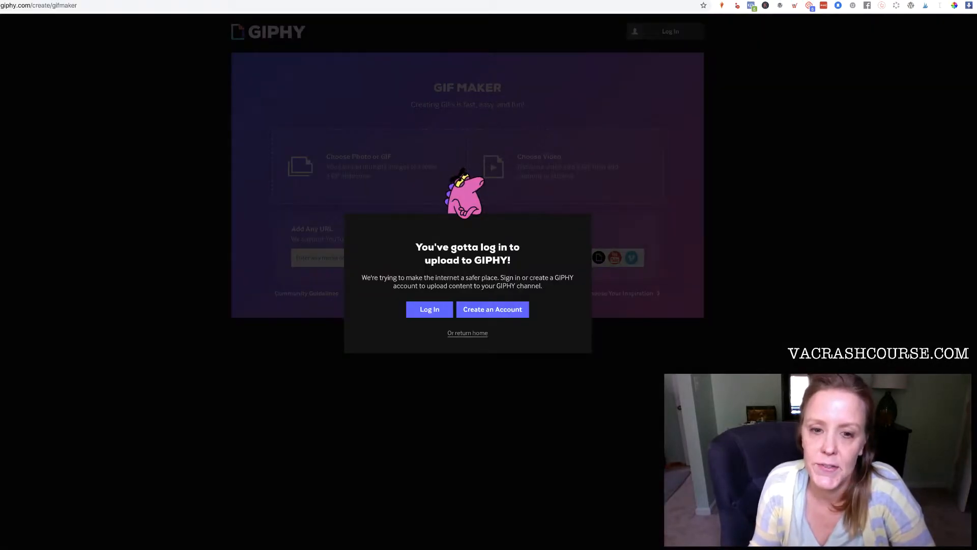
left_click(431, 310)
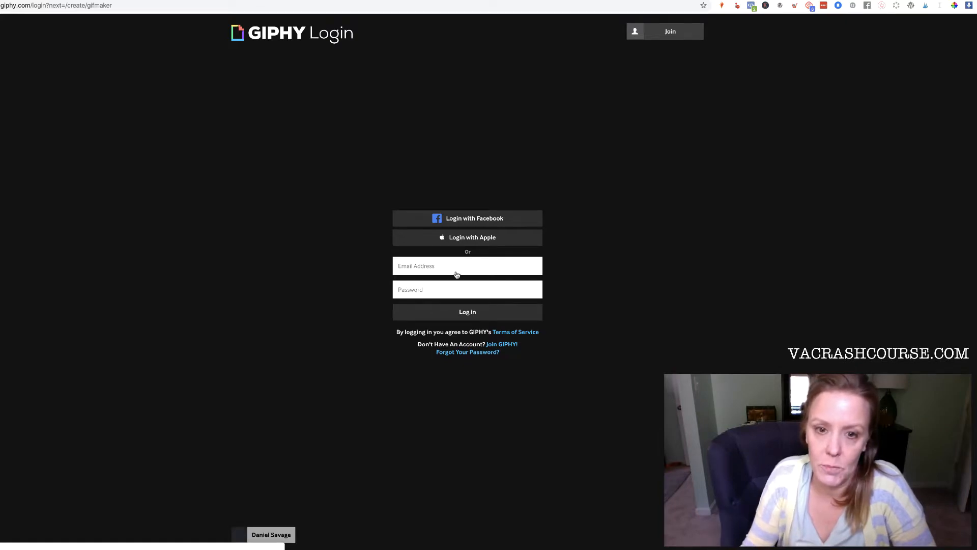
left_click(458, 219)
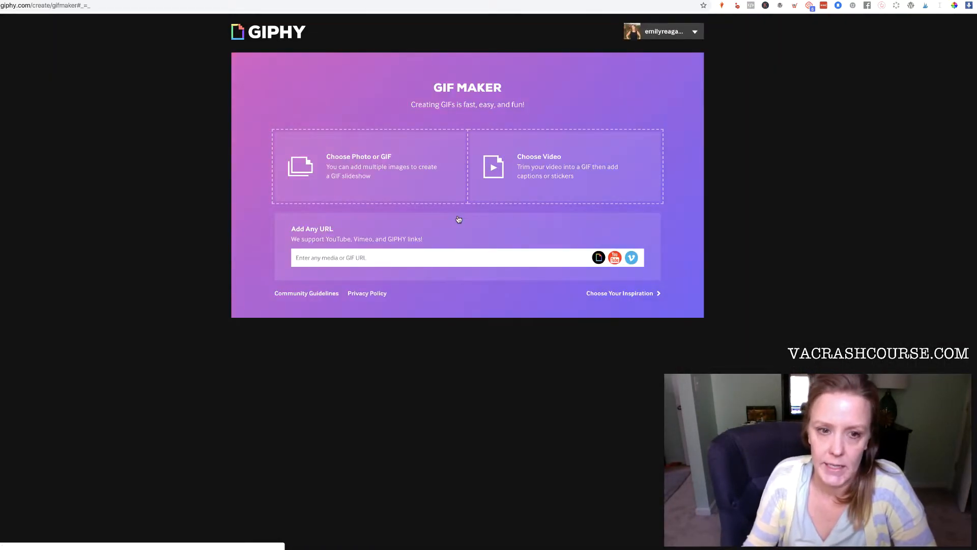
Step: Upload the Paint Can Boomerang.MOV video and continue through trimming and decorating without changes
left_click(527, 165)
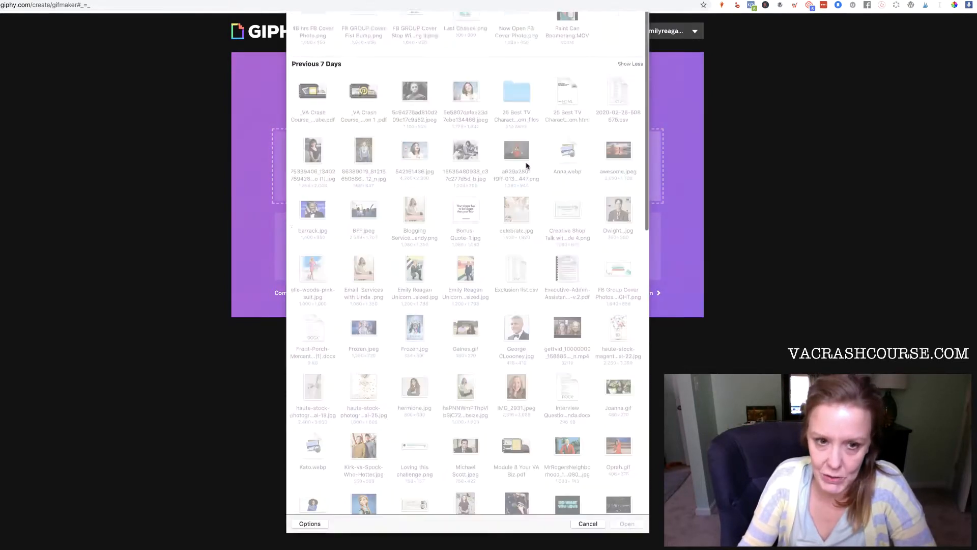
left_click(577, 60)
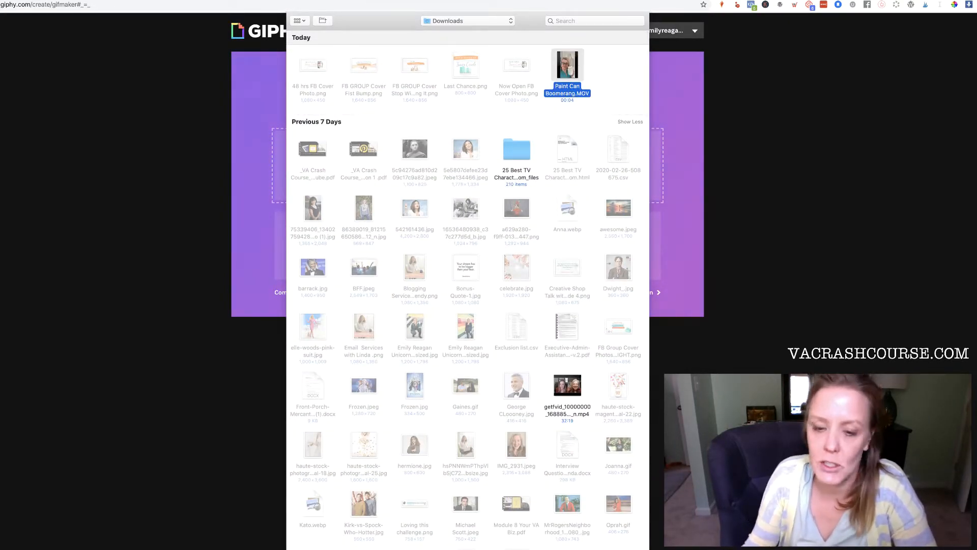
key("Return")
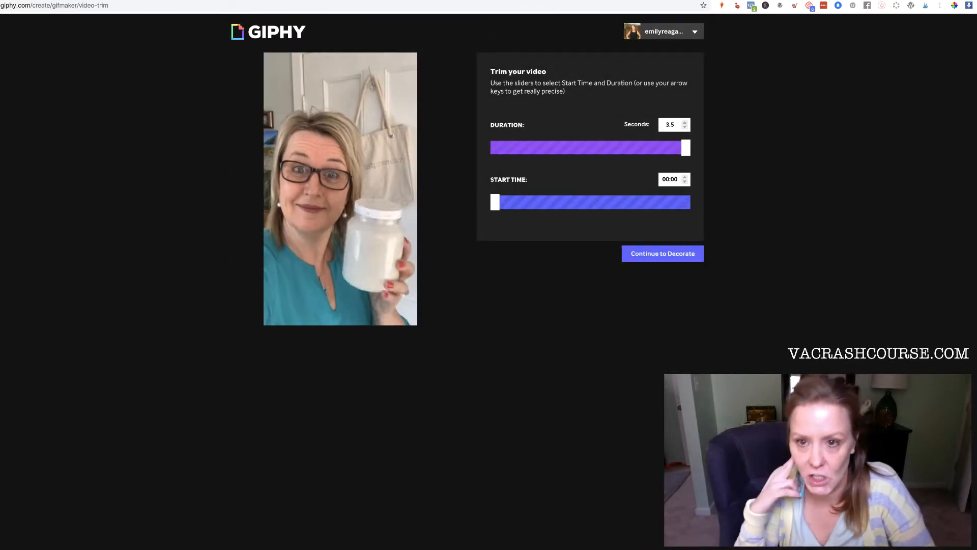
left_click(652, 254)
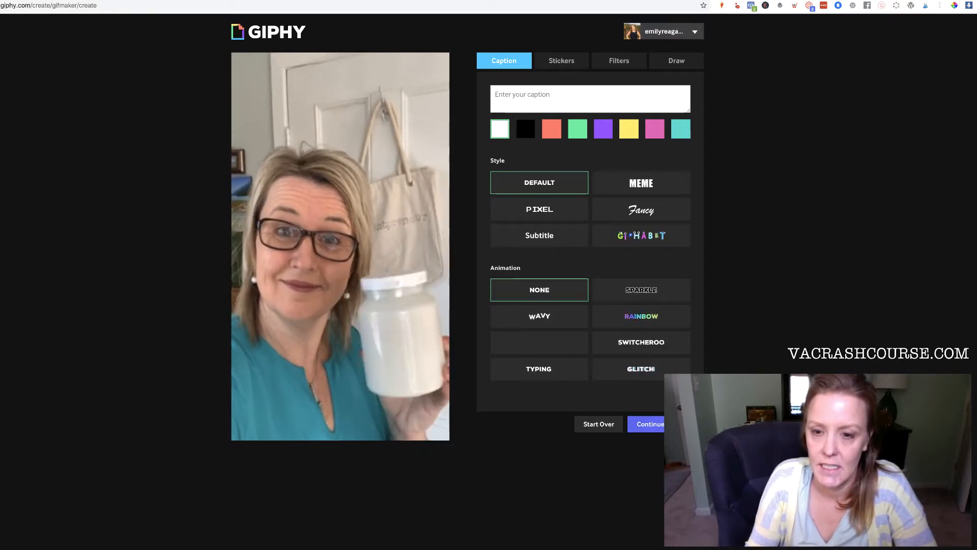
left_click(651, 424)
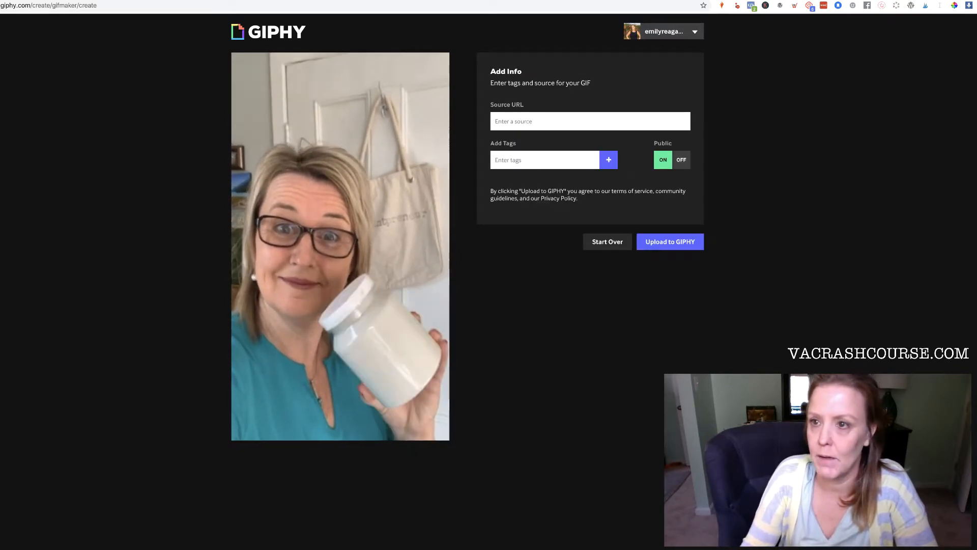
Step: Copy the Inner Circle page address from the other browser window and paste it as the GIF's source URL
left_click(921, 7)
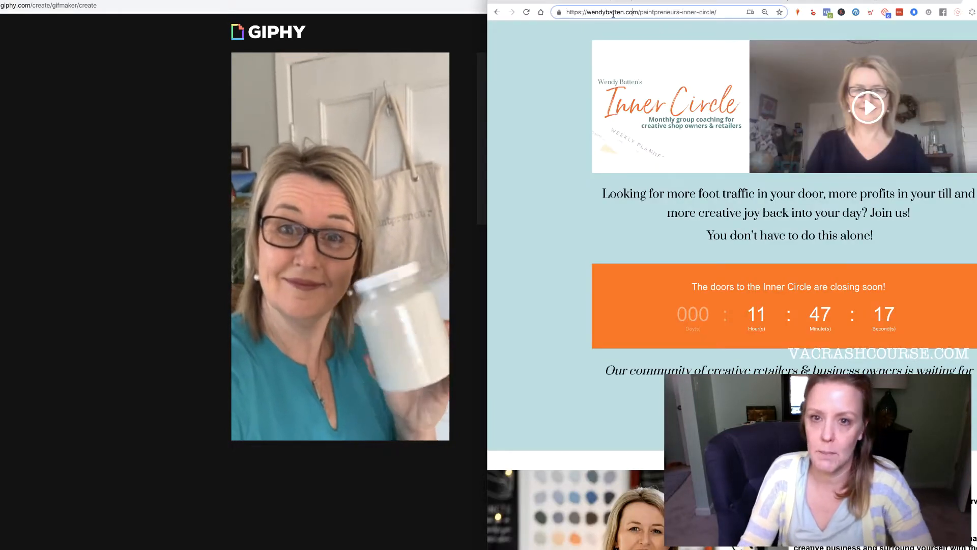
left_click(614, 12)
left_click_drag(730, 14, 506, 5)
key("ctrl+c")
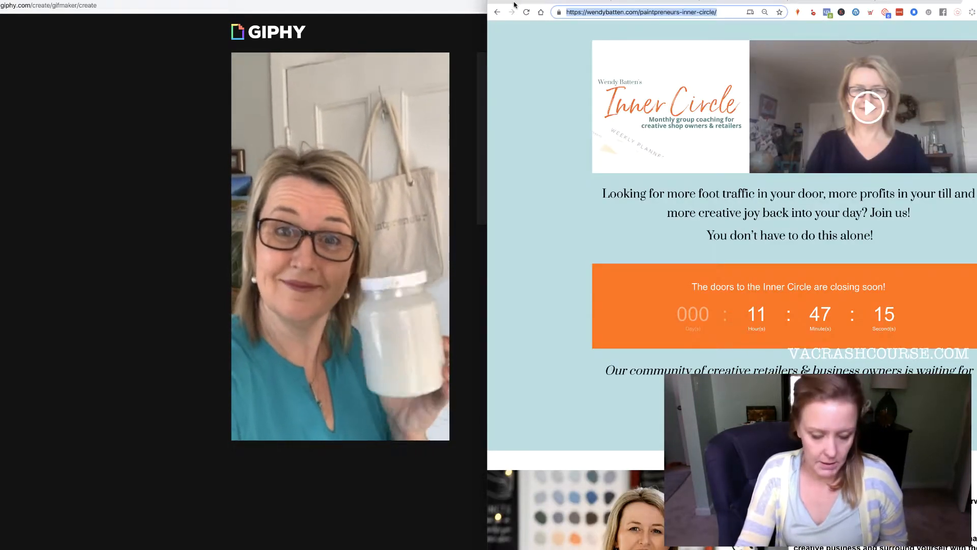
left_click(378, 26)
left_click(527, 117)
key("ctrl+v")
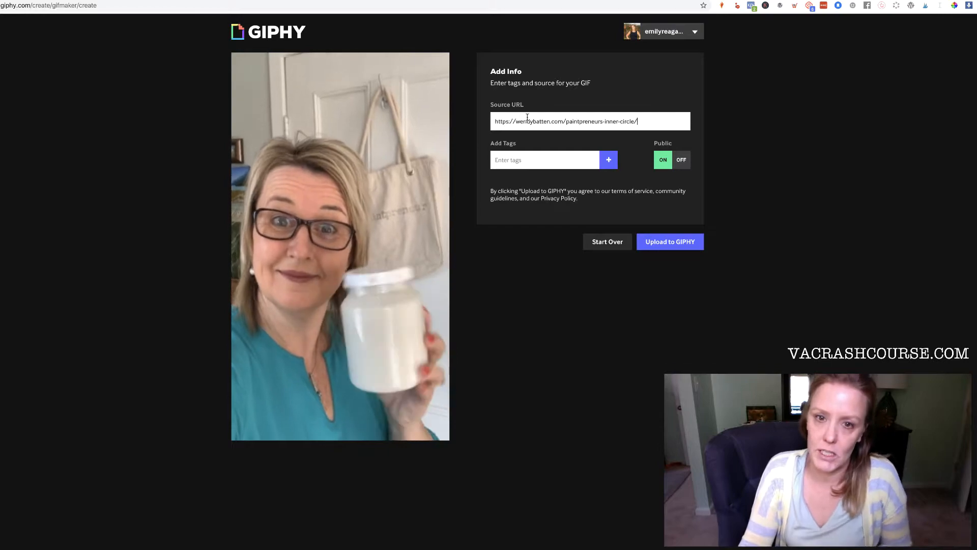
Step: Add the tags Paintpreneur, the business owner's name, and Can of Paint
type("Paintpreneur")
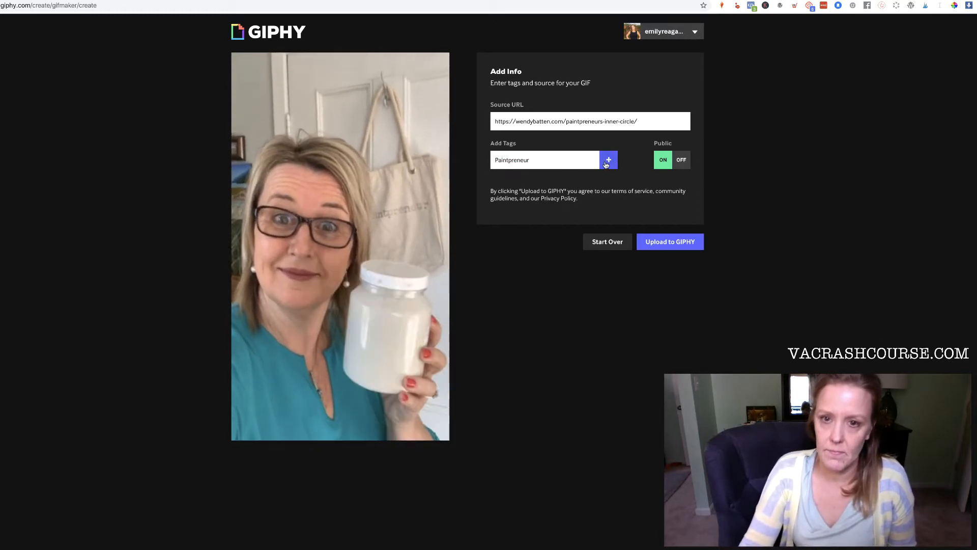
left_click(608, 160)
type("Wendy.")
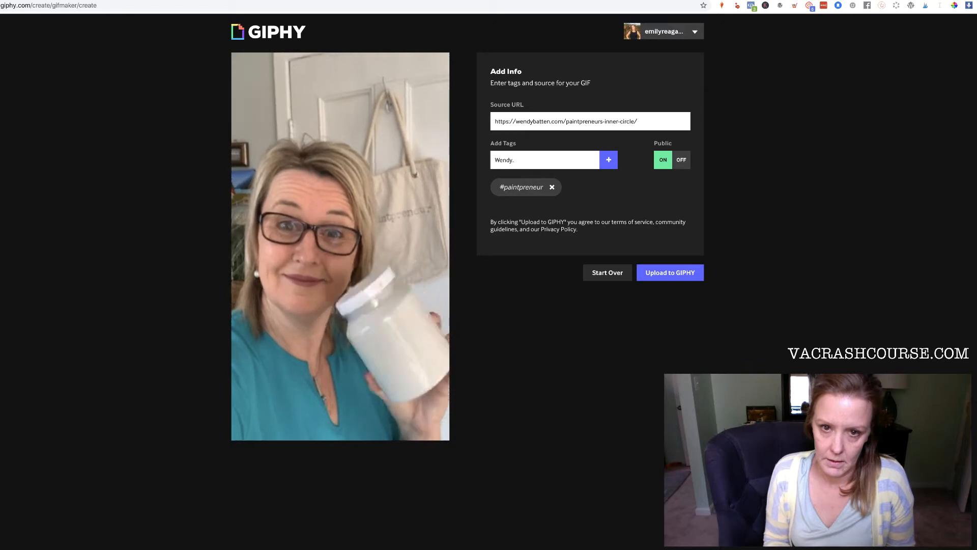
key("BackSpace")
type(" Batten")
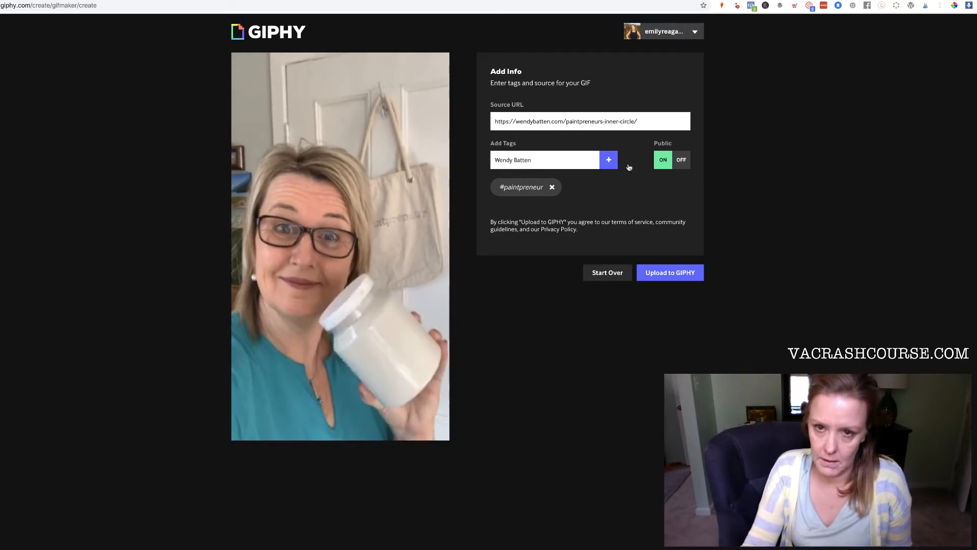
left_click(608, 160)
type("Can of Pa")
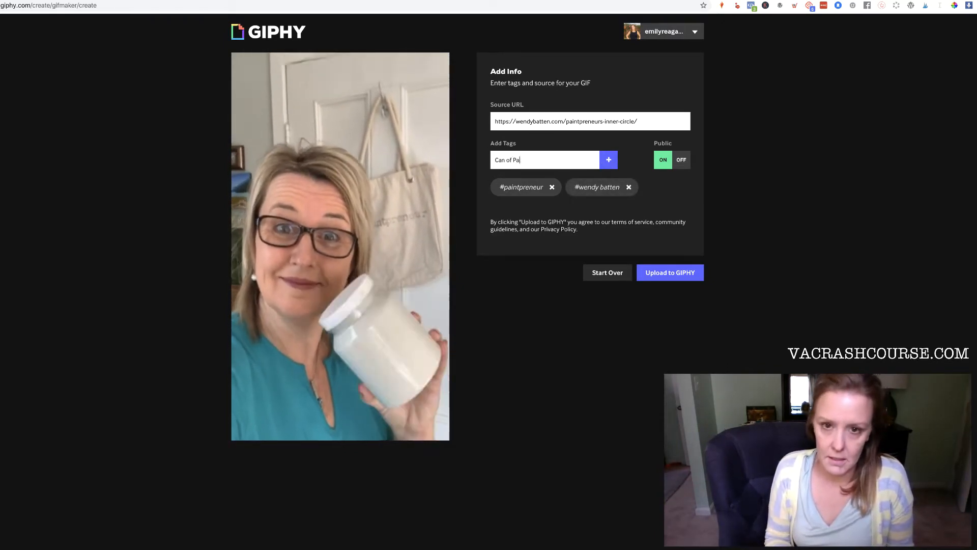
type("int")
left_click(609, 159)
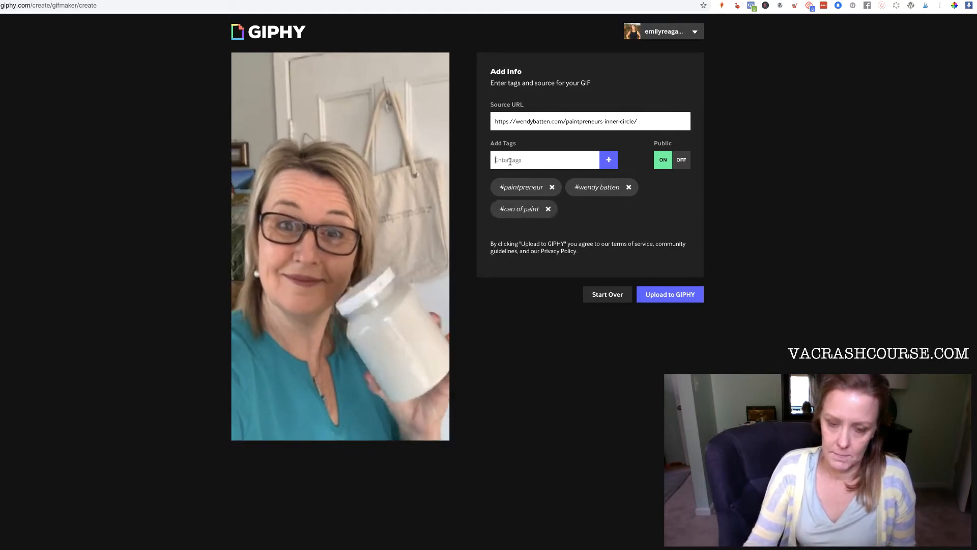
Step: Add the tags Milk Paint, Chalk Paint and creative retailer, then upload the GIF to GIPHY
type("Milk Paint")
left_click(608, 160)
type("Chalk Paint")
left_click(608, 159)
left_click(500, 159)
type("Creative Retailer")
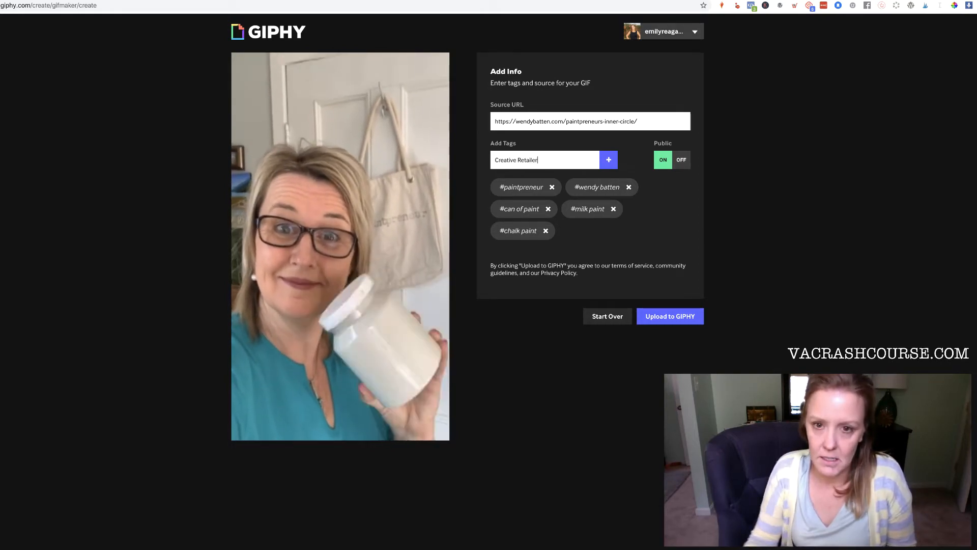
left_click(609, 159)
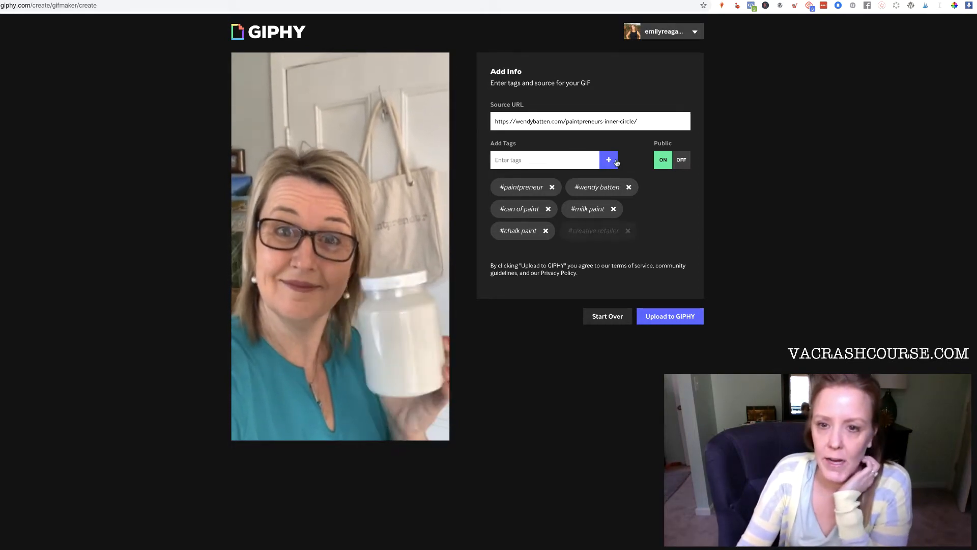
left_click(687, 319)
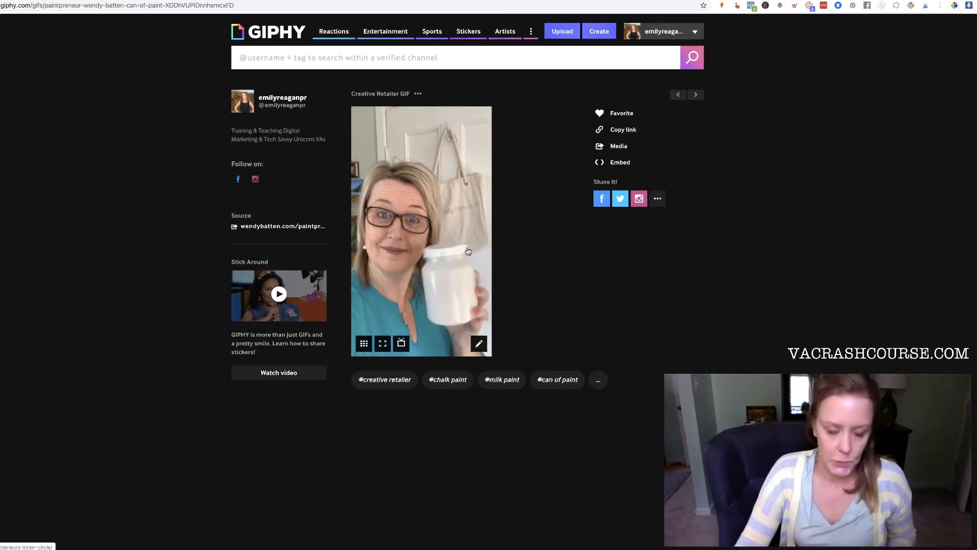
Step: Save the published GIF image to Downloads as "Wendy with a precious can of paint"
right_click(467, 235)
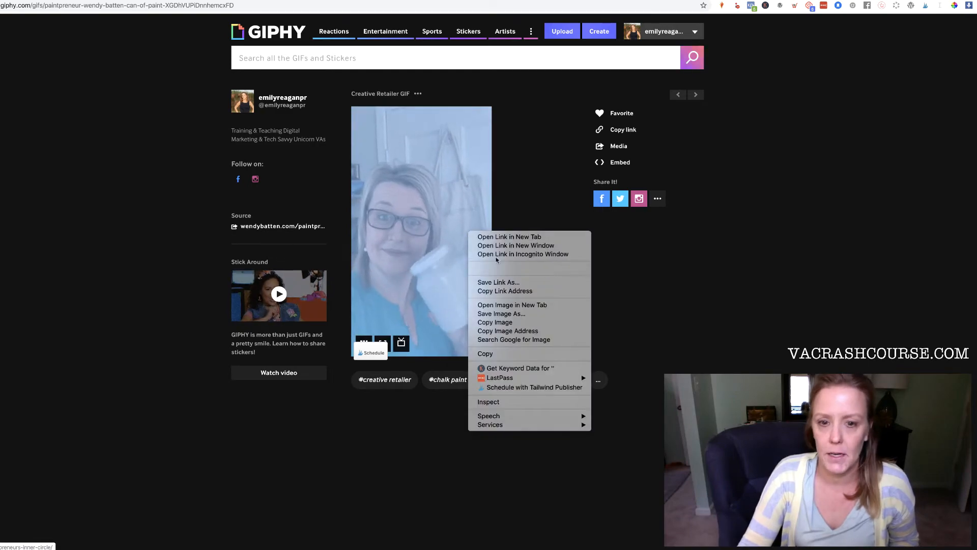
left_click(524, 313)
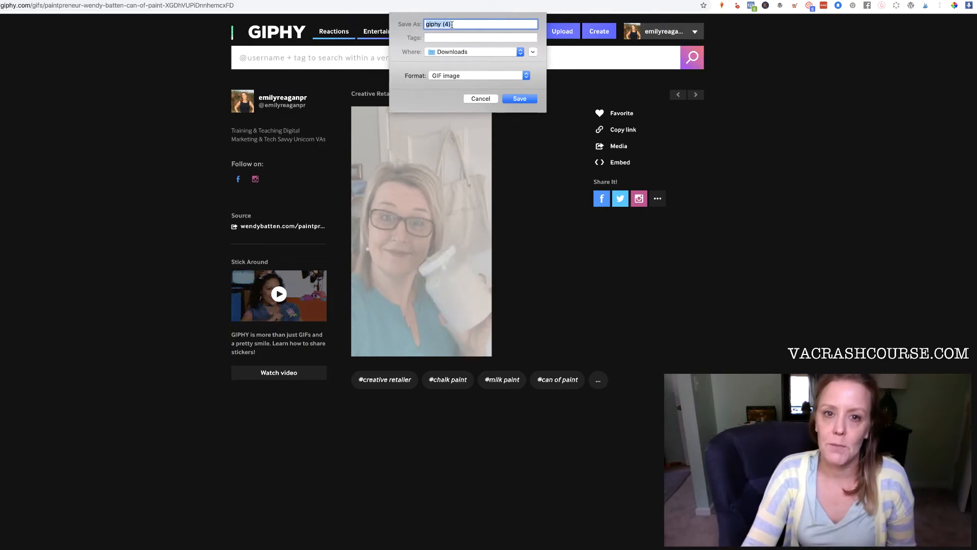
type("Wendy with a precious can of paint")
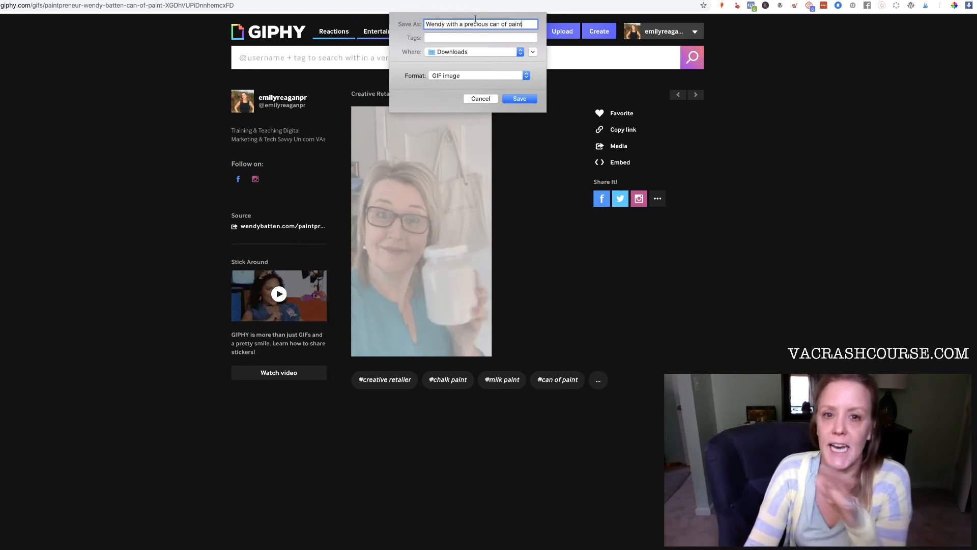
left_click(531, 99)
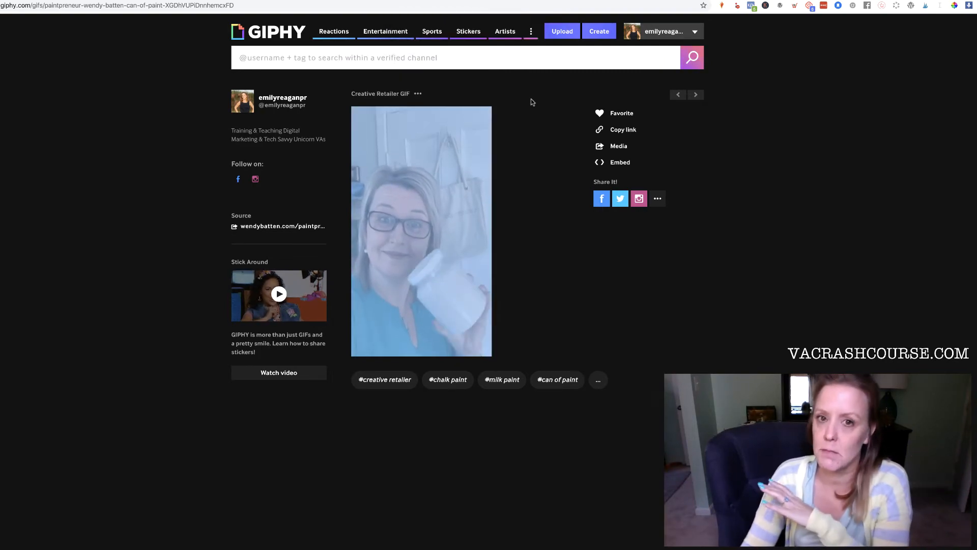
Step: Switch to the ConvertKit email tab and drop the saved GIF into the Insert Image dialog
mouse_move(461, 203)
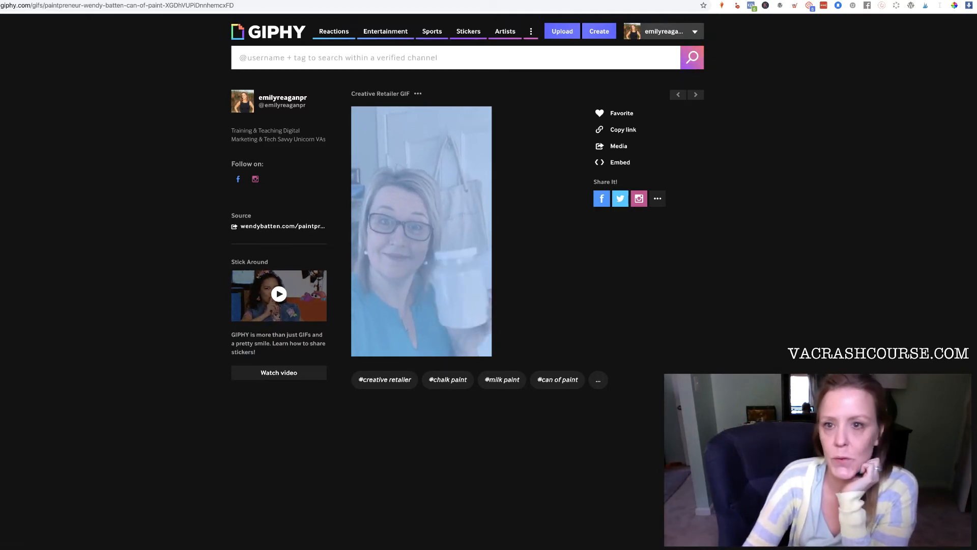
key("ctrl+Tab")
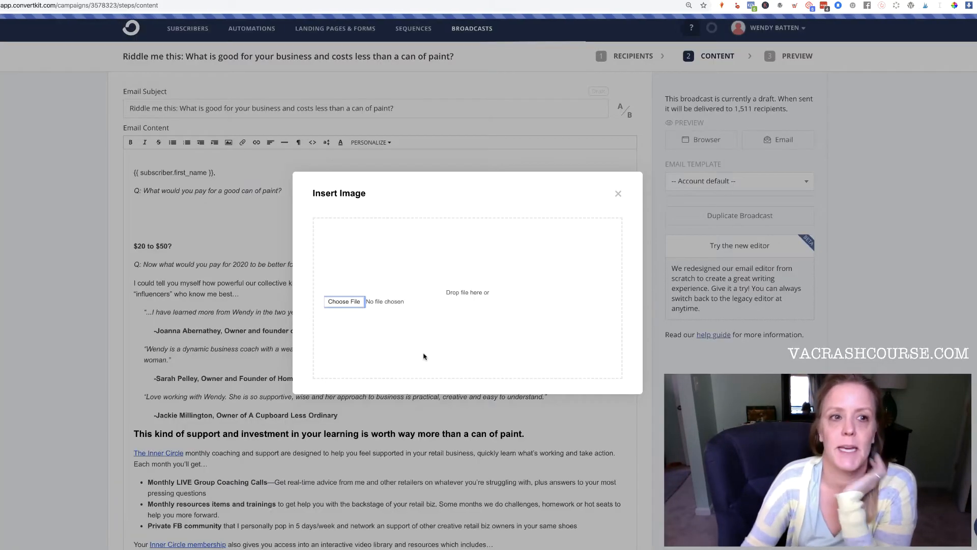
left_click_drag(270, 460, 466, 271)
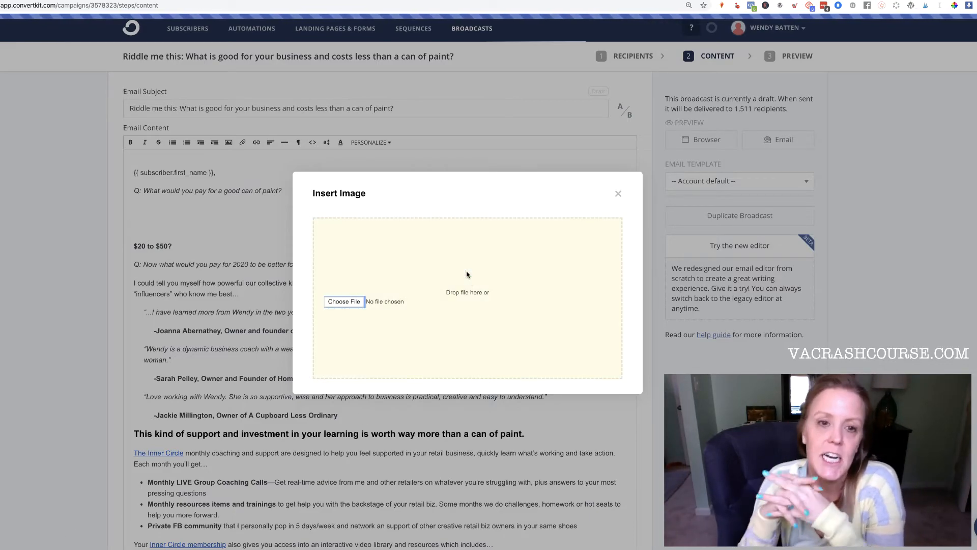